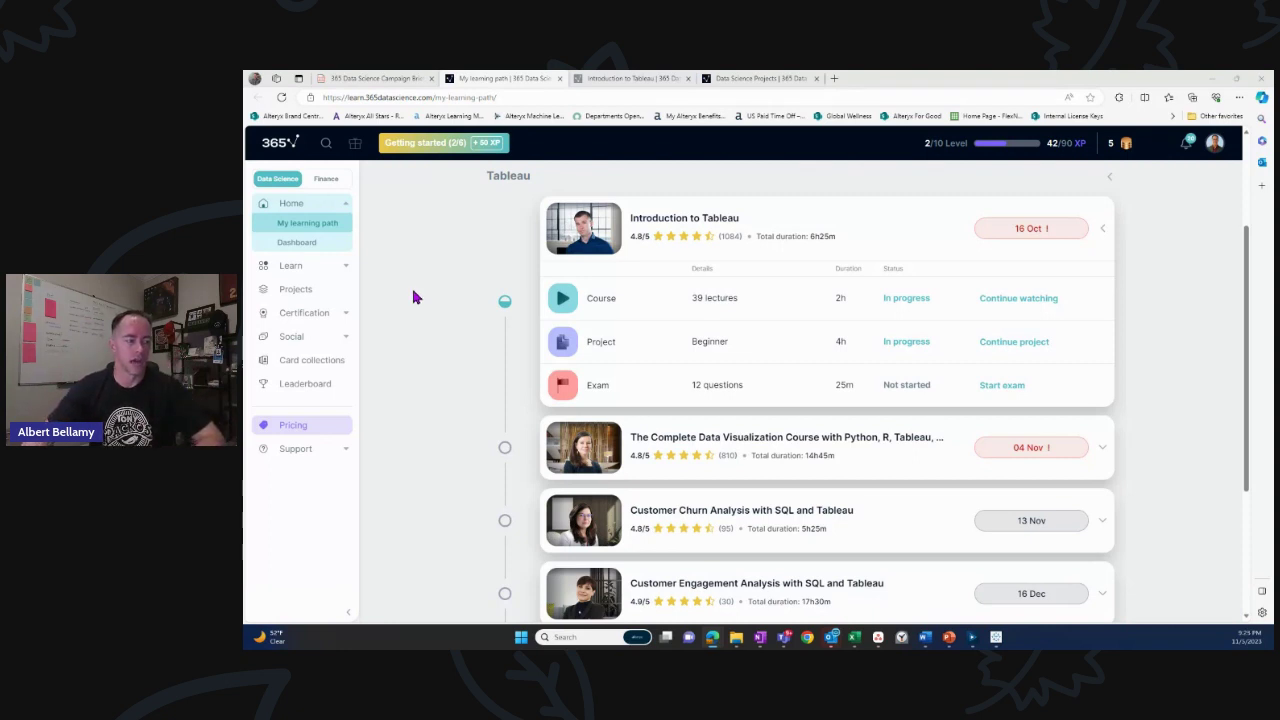
{"action": "scroll", "coordinate": [450, 283], "scroll_direction": "down", "scroll_amount": 5}
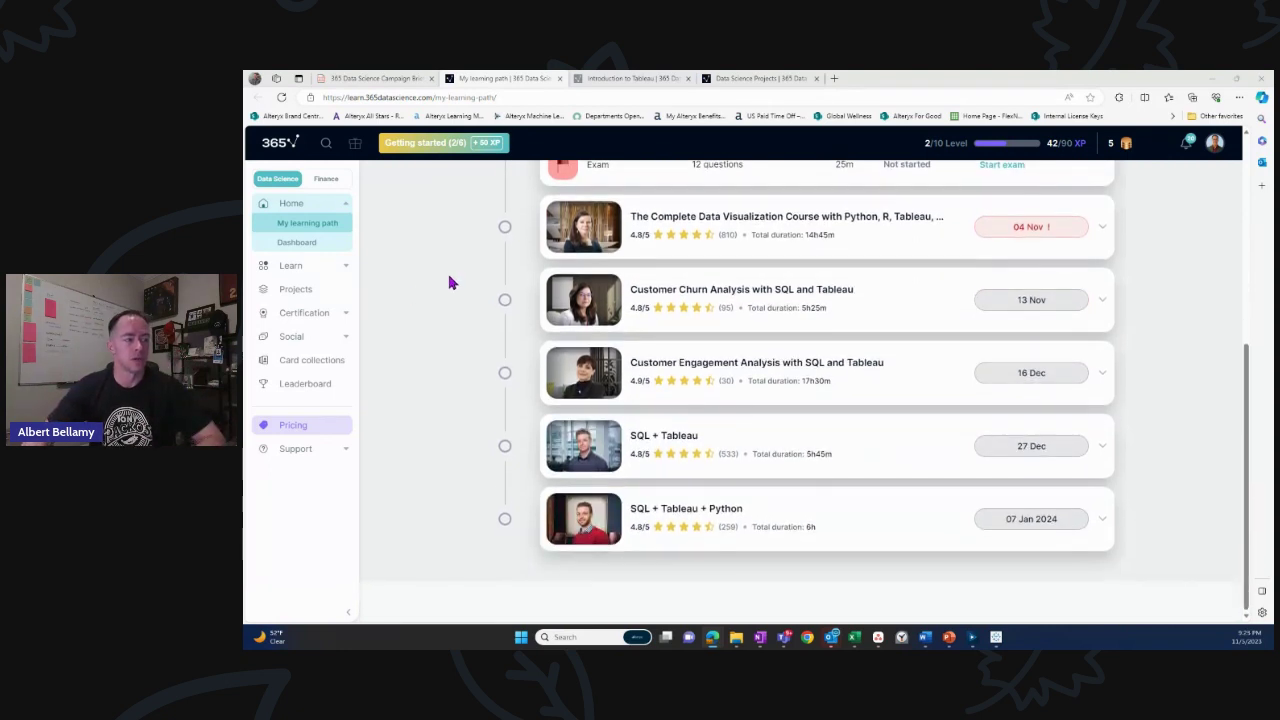
{"action": "scroll", "coordinate": [449, 283], "scroll_direction": "up", "scroll_amount": 2}
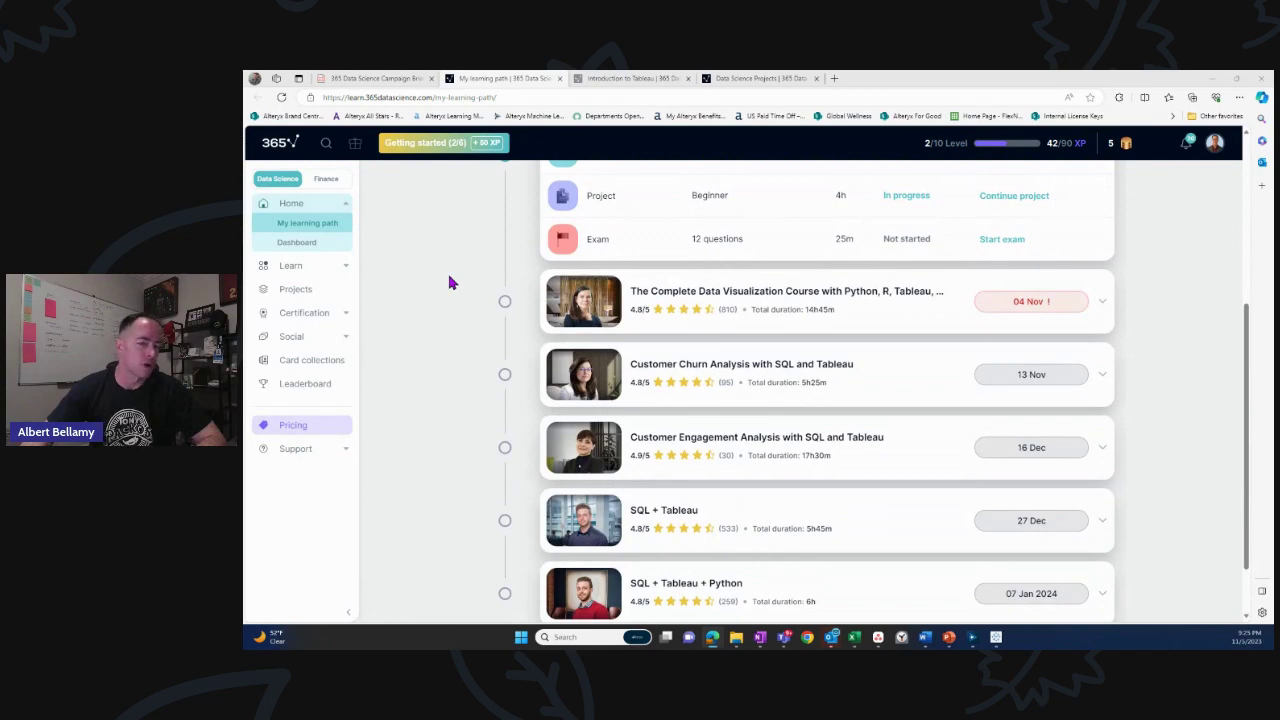
{"action": "scroll", "coordinate": [449, 283], "scroll_direction": "up", "scroll_amount": 4}
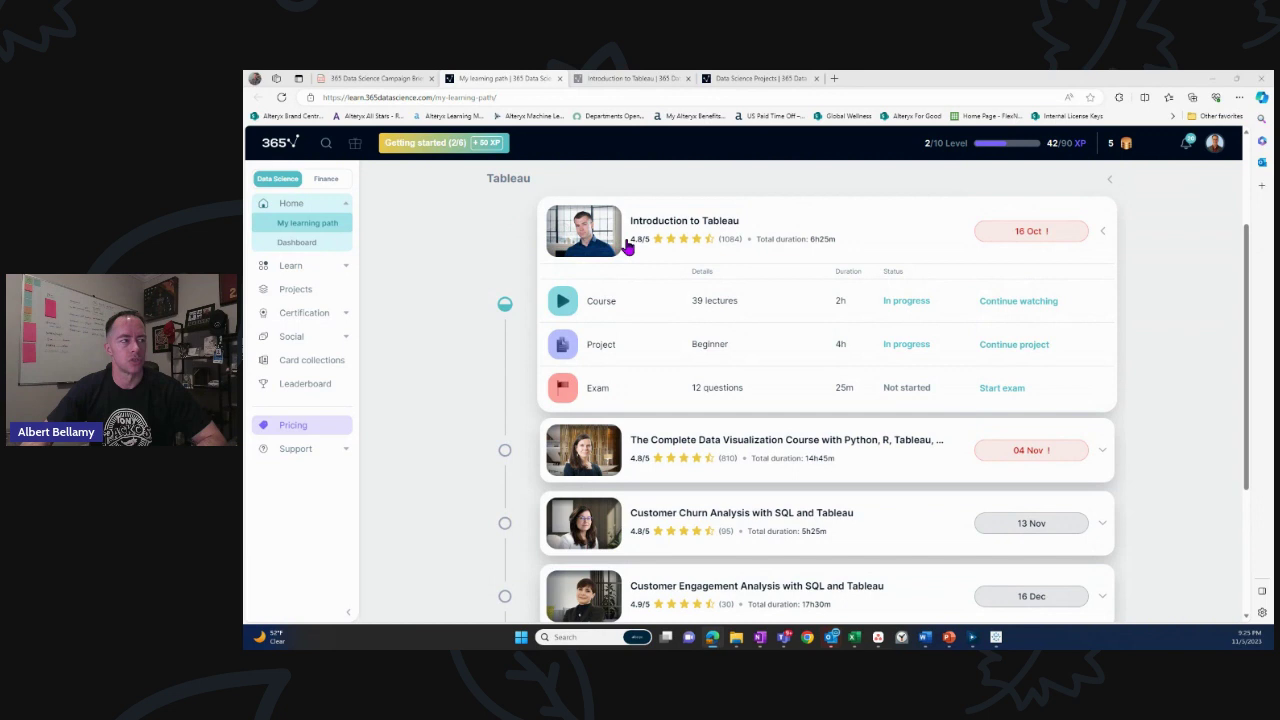
{"action": "scroll", "coordinate": [511, 263], "scroll_direction": "up", "scroll_amount": 2}
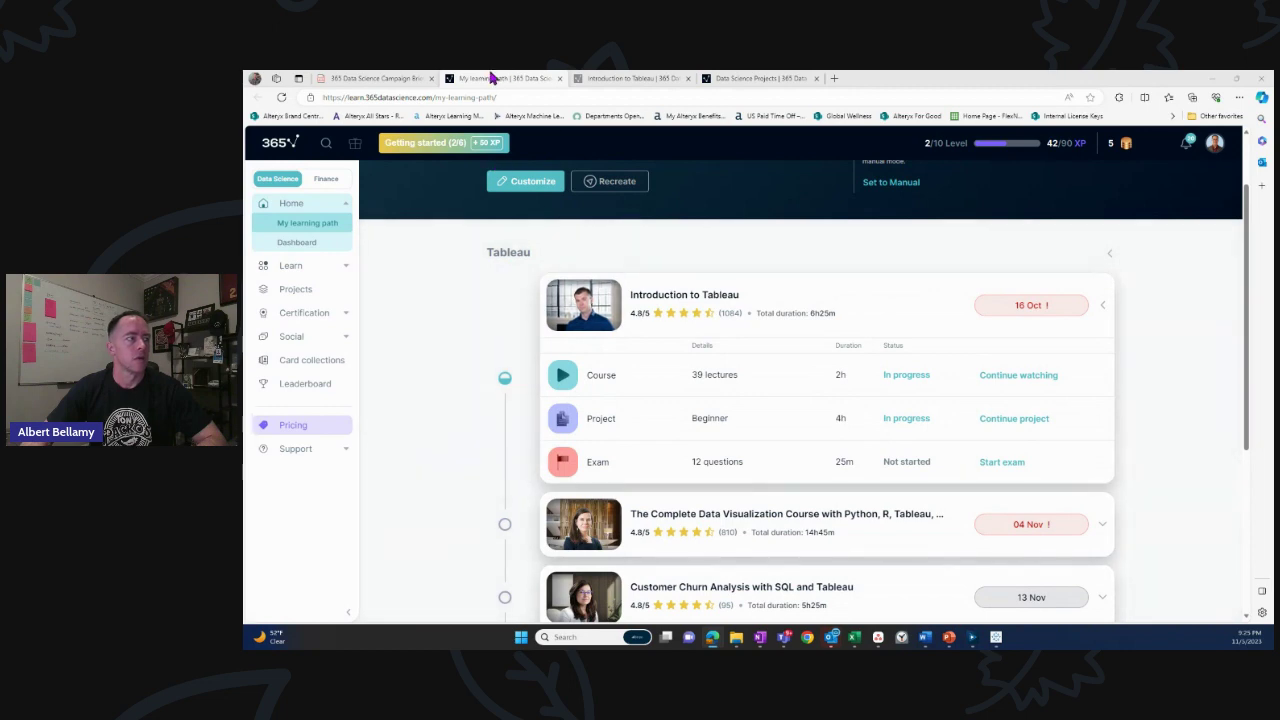
Expand the Introduction, Functionalities, Exercise and Course project sections, then view Data Science Projects.
{"action": "left_click", "coordinate": [622, 78]}
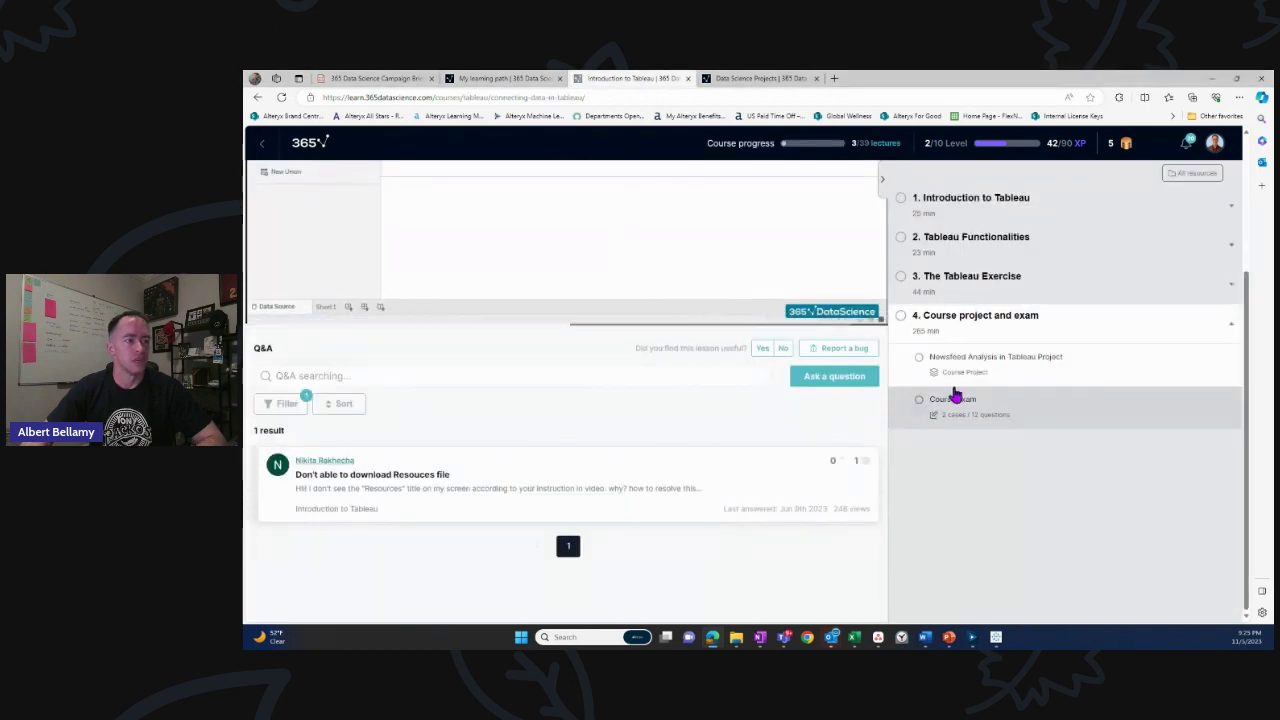
{"action": "scroll", "coordinate": [920, 400], "scroll_direction": "up", "scroll_amount": 3}
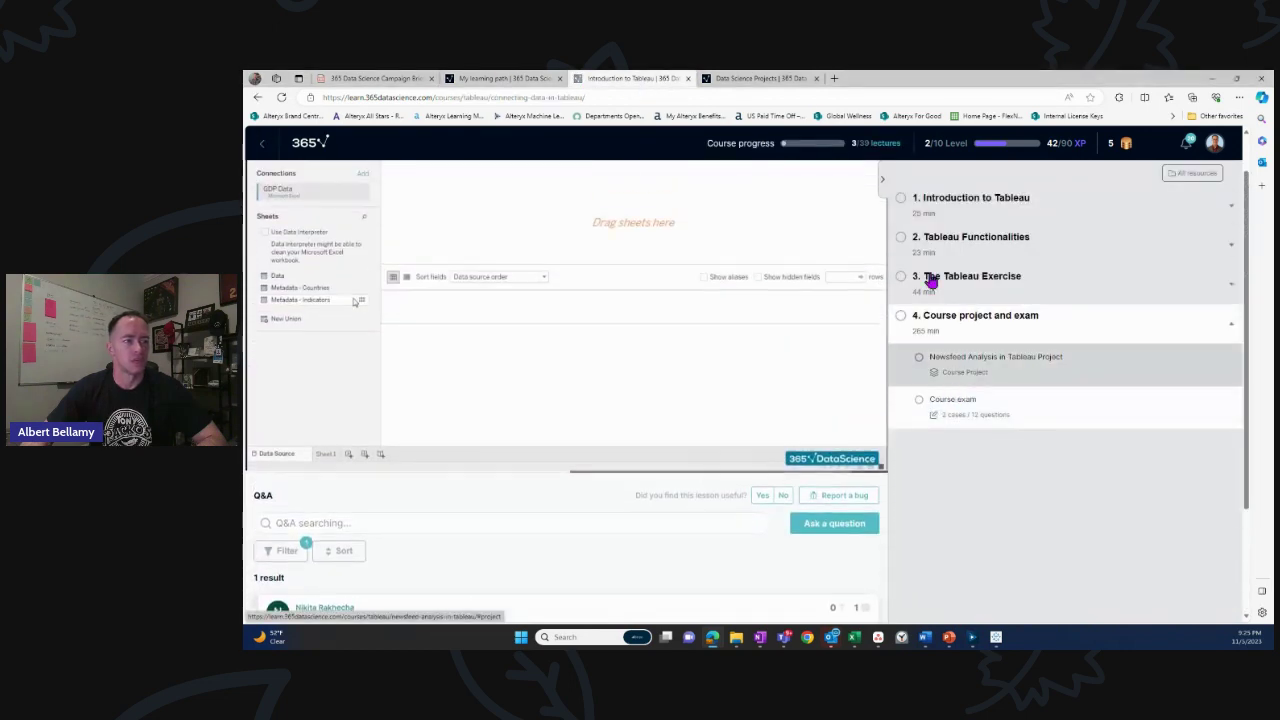
{"action": "left_click", "coordinate": [953, 205]}
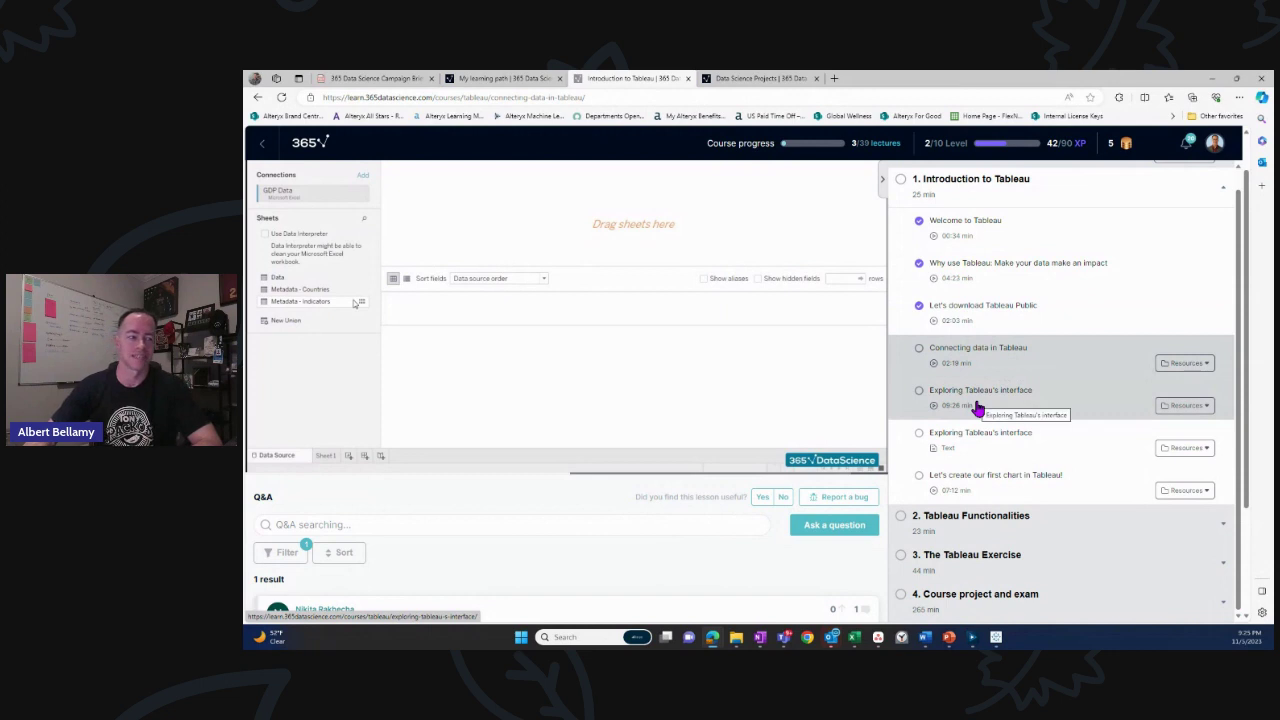
{"action": "scroll", "coordinate": [975, 400], "scroll_direction": "down", "scroll_amount": 2}
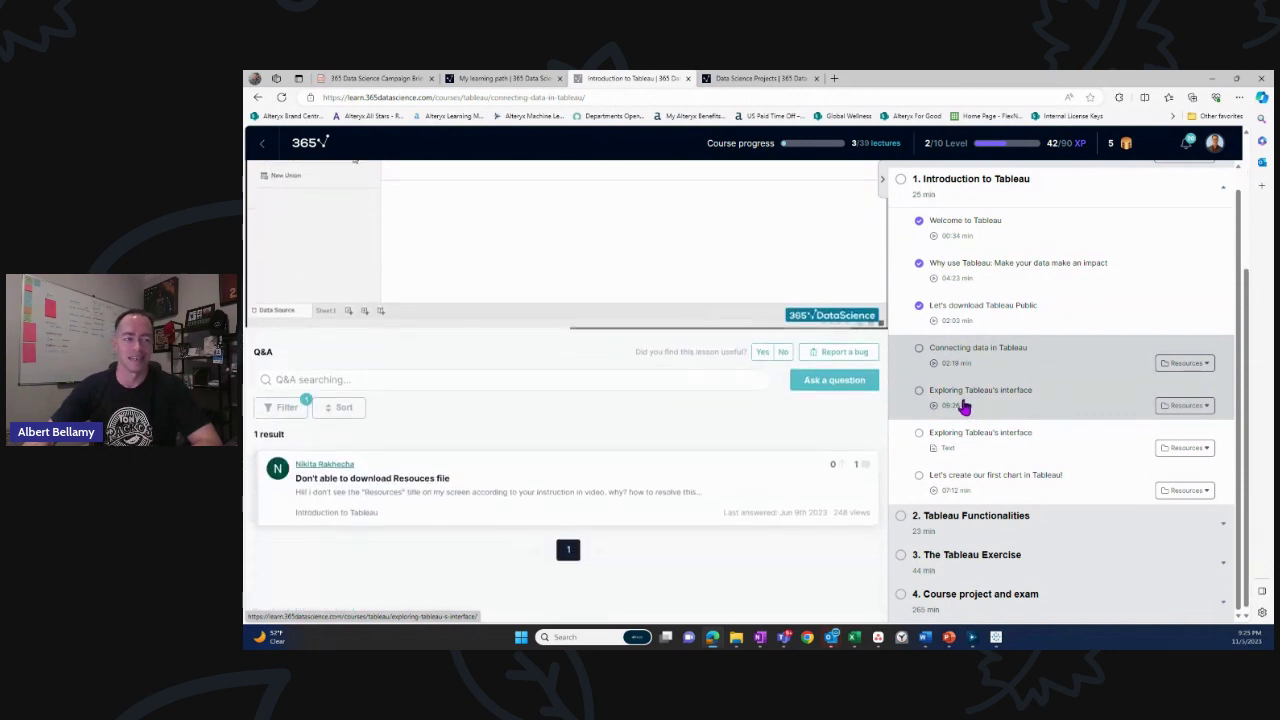
{"action": "left_click", "coordinate": [960, 516]}
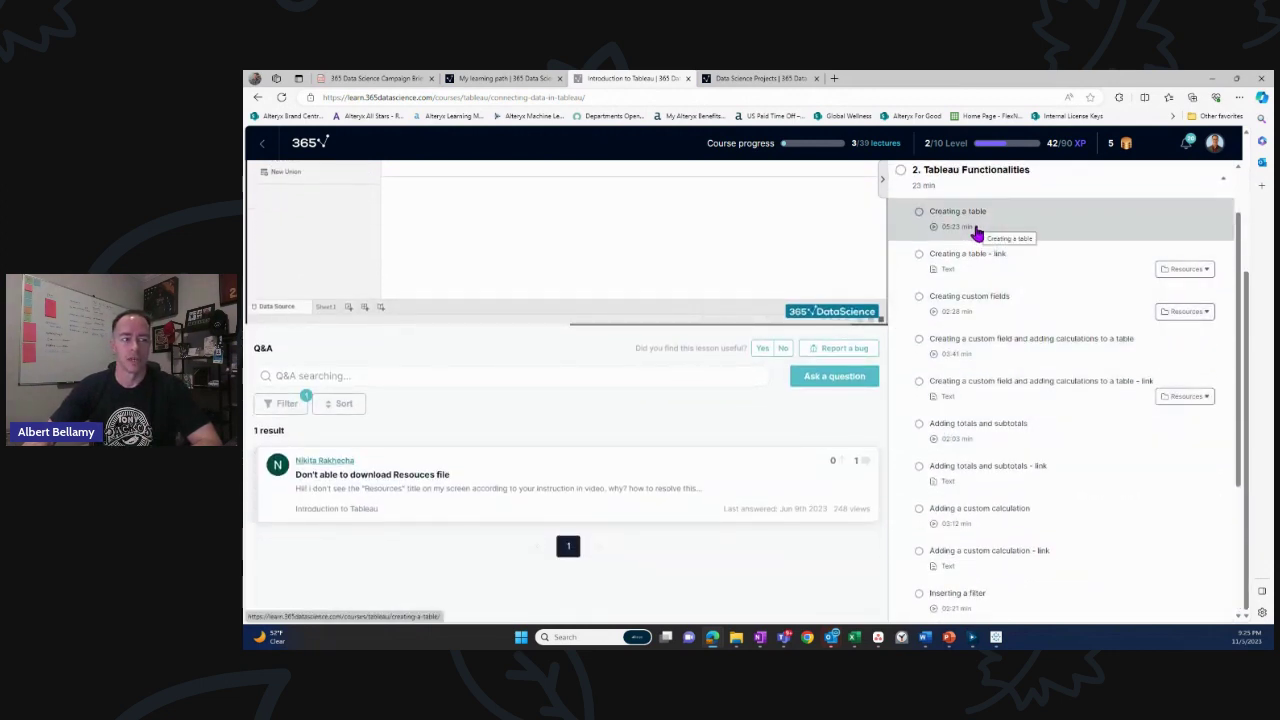
{"action": "scroll", "coordinate": [968, 250], "scroll_direction": "down", "scroll_amount": 3}
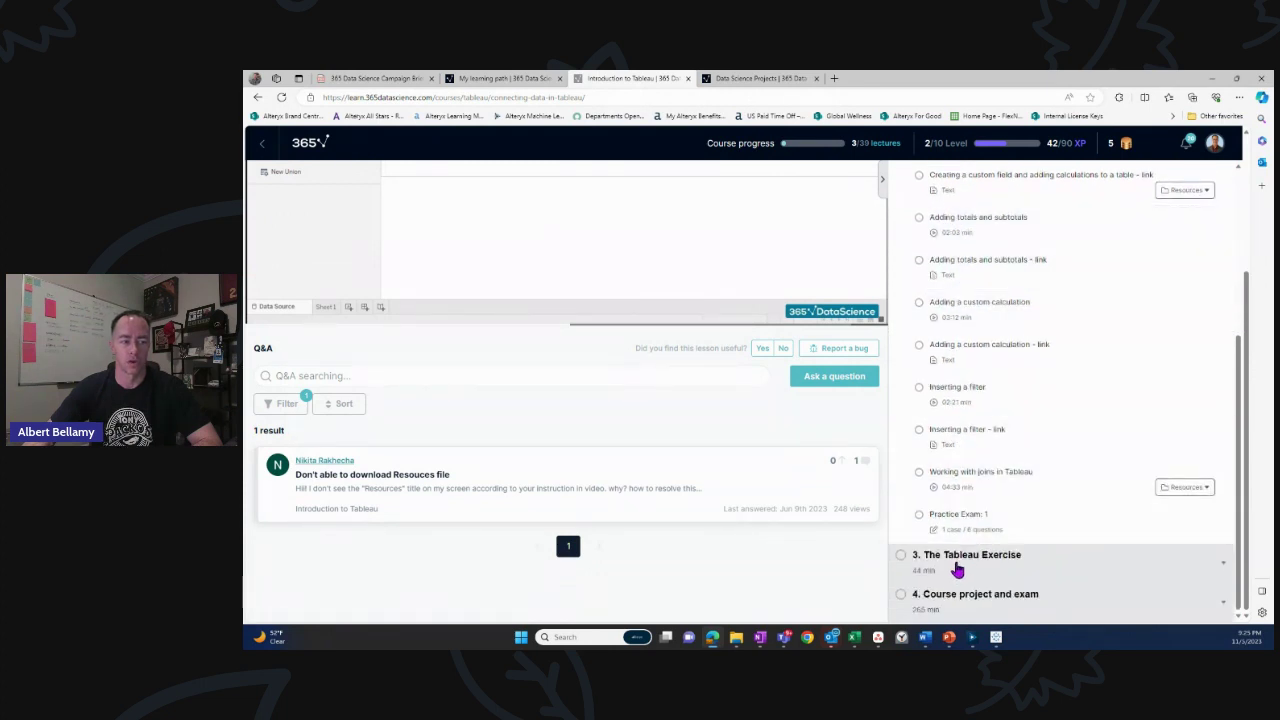
{"action": "left_click", "coordinate": [957, 557]}
{"action": "scroll", "coordinate": [980, 450], "scroll_direction": "up", "scroll_amount": 3}
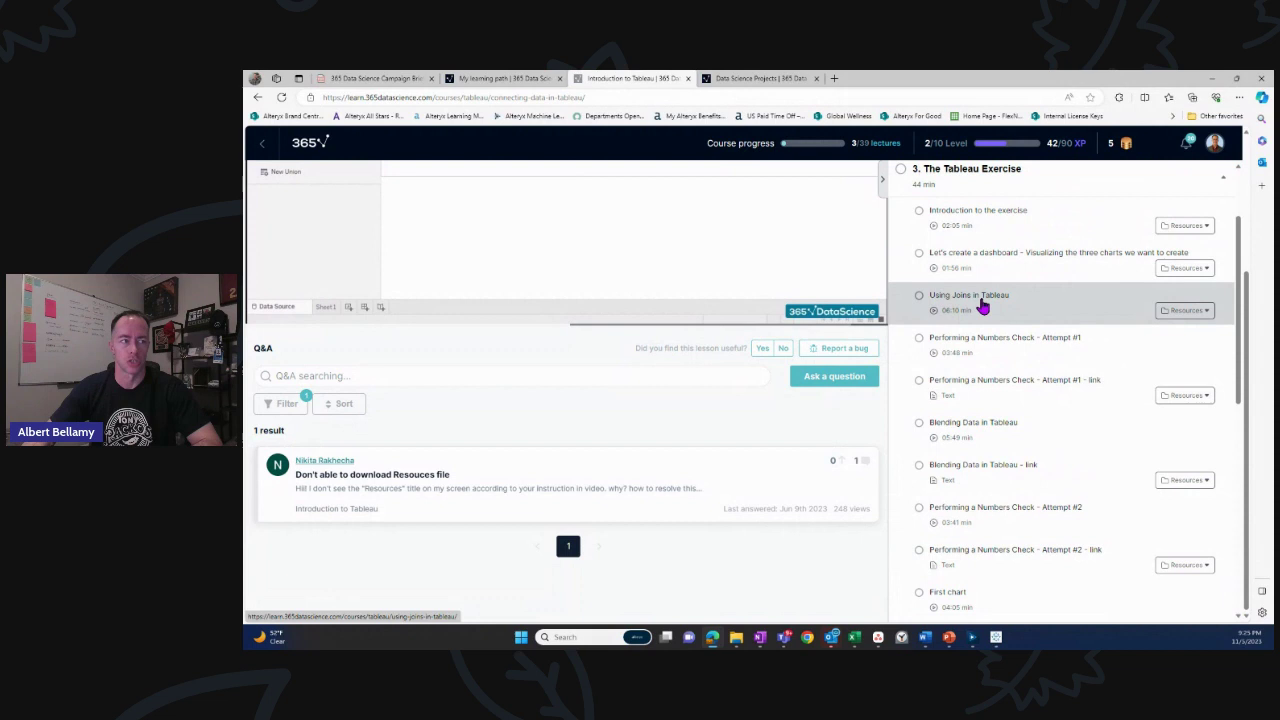
{"action": "scroll", "coordinate": [983, 305], "scroll_direction": "down", "scroll_amount": 2}
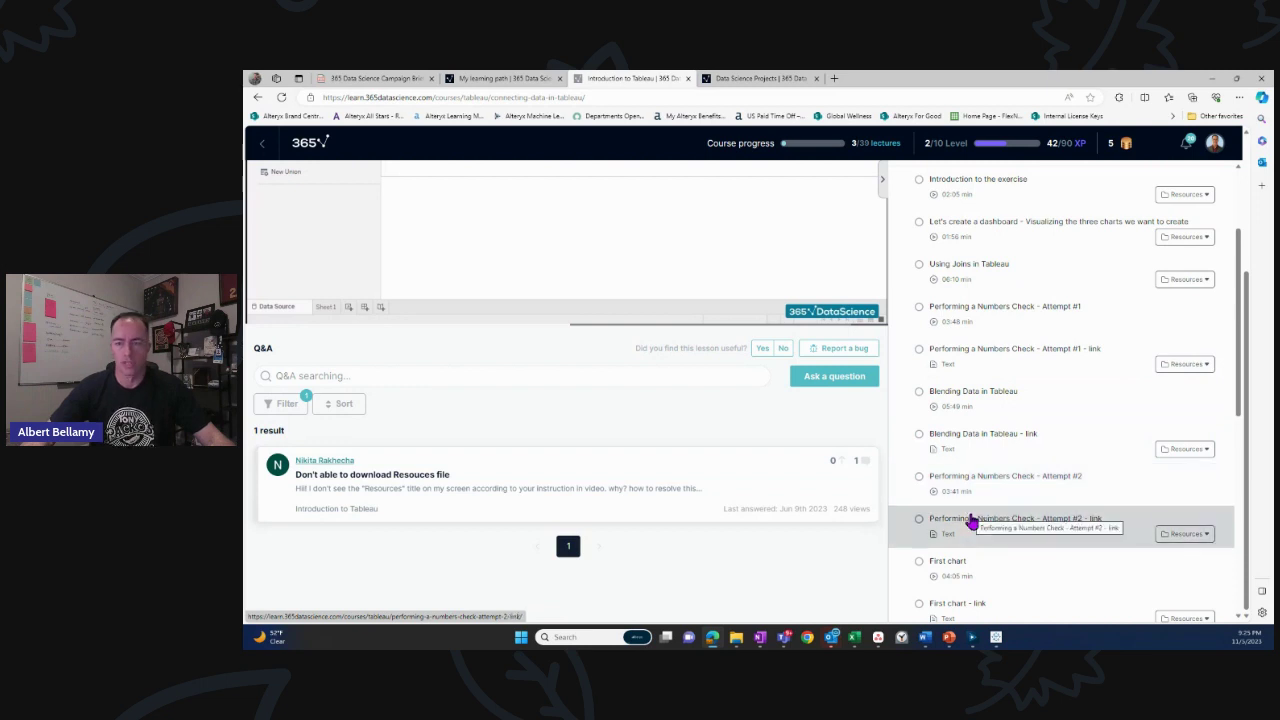
{"action": "scroll", "coordinate": [972, 520], "scroll_direction": "down", "scroll_amount": 2}
{"action": "scroll", "coordinate": [972, 500], "scroll_direction": "down", "scroll_amount": 3}
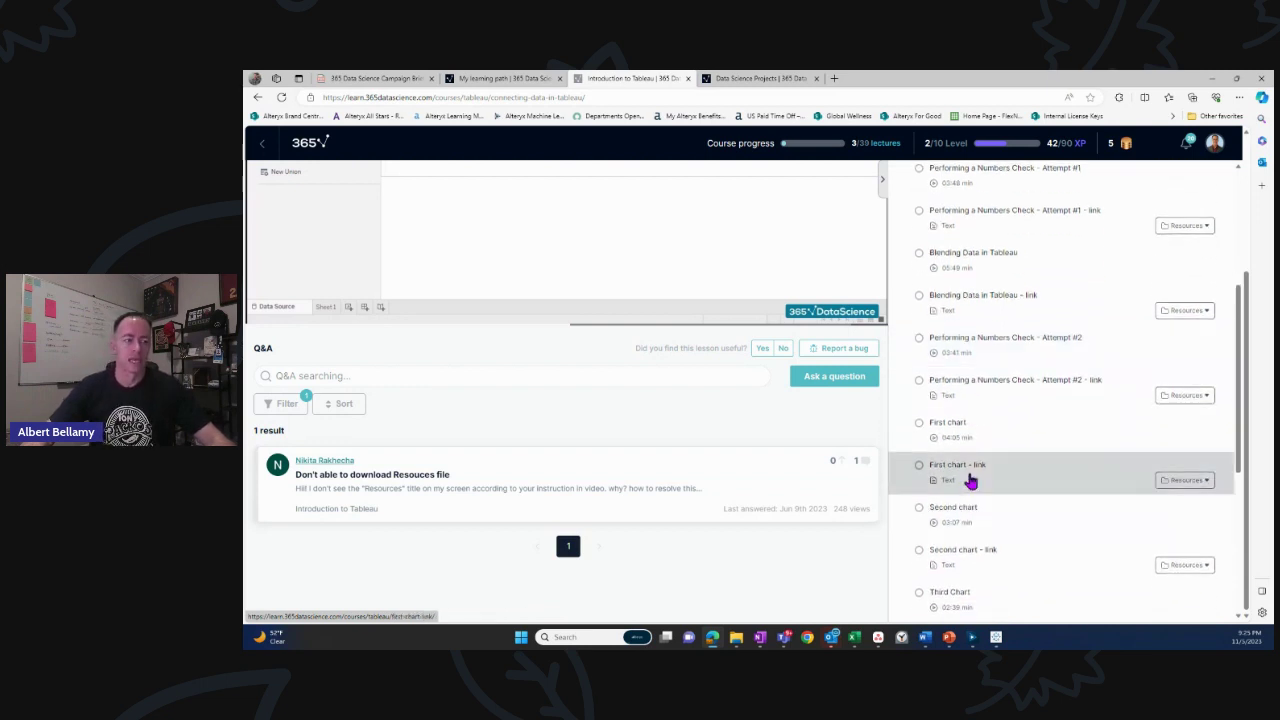
{"action": "scroll", "coordinate": [972, 480], "scroll_direction": "down", "scroll_amount": 3}
{"action": "scroll", "coordinate": [965, 430], "scroll_direction": "down", "scroll_amount": 2}
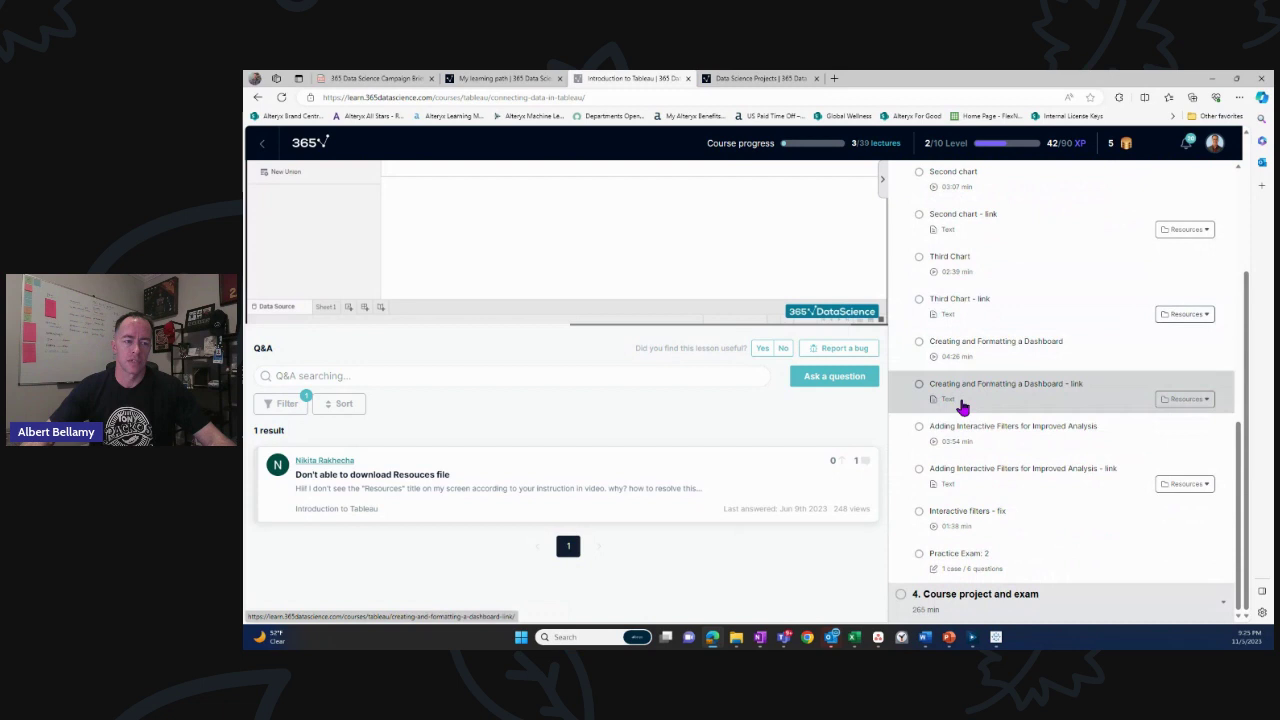
{"action": "left_click", "coordinate": [975, 594]}
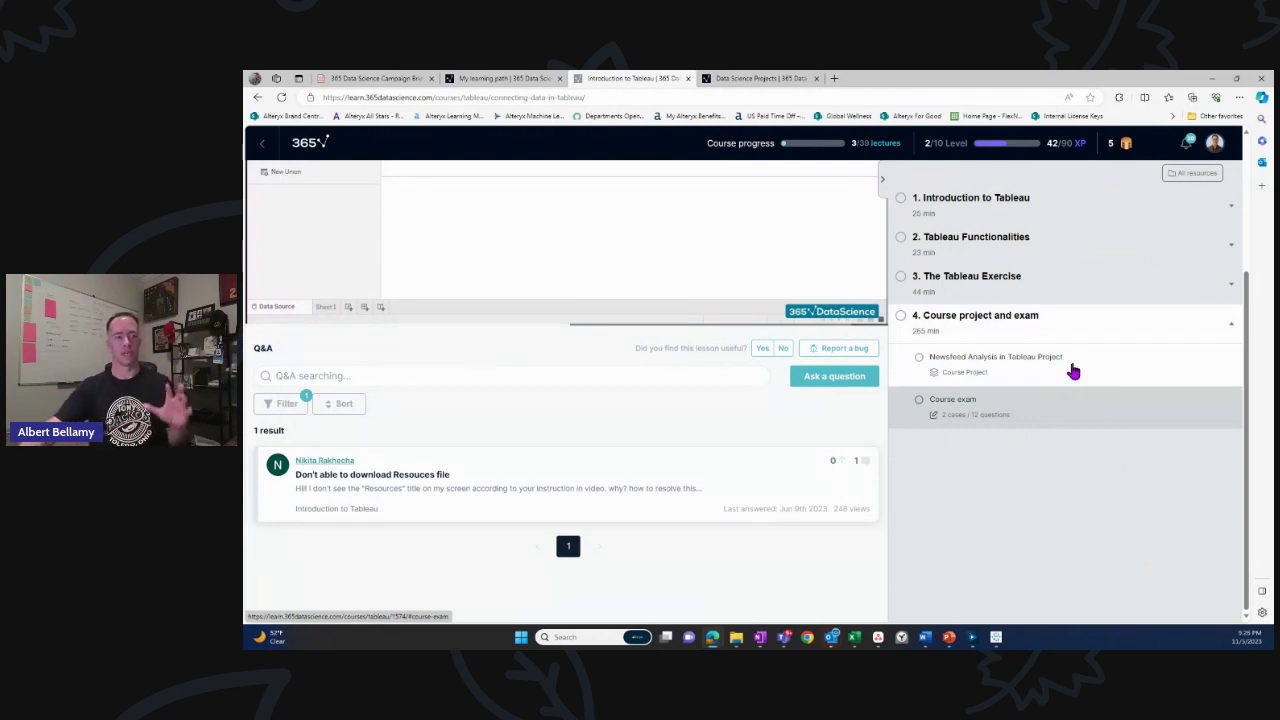
{"action": "left_click", "coordinate": [760, 78]}
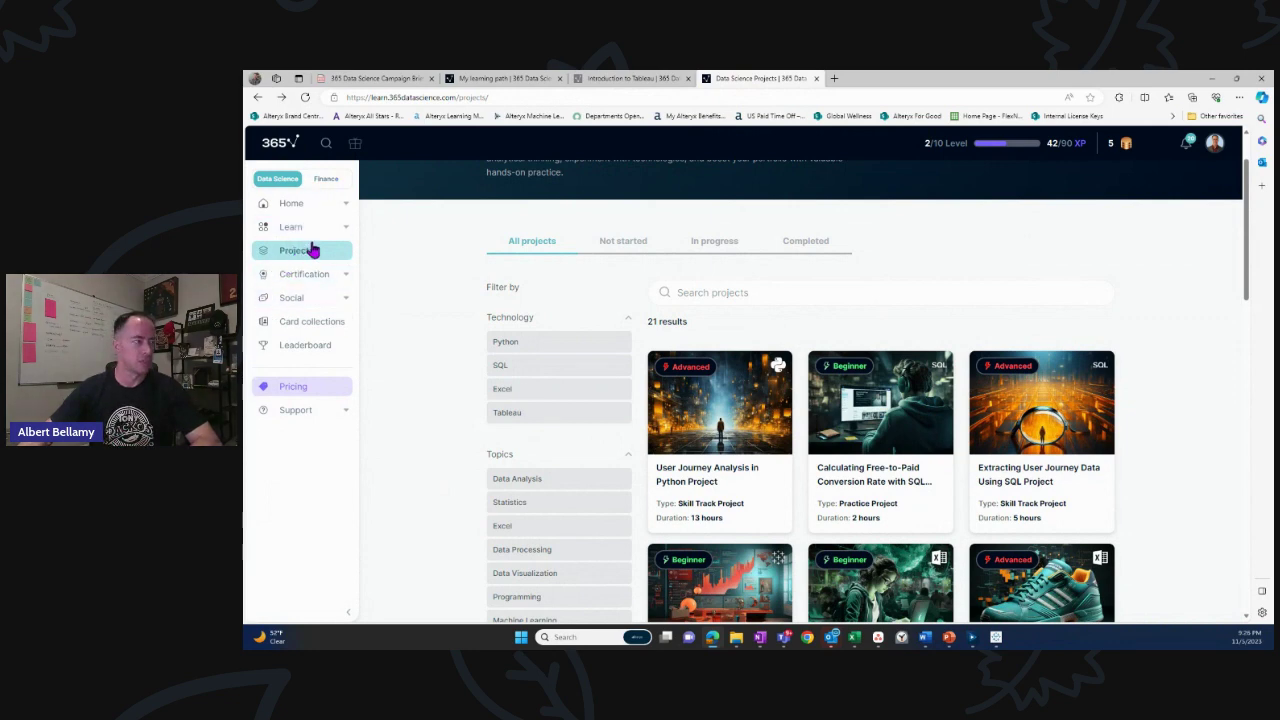
{"action": "scroll", "coordinate": [428, 432], "scroll_direction": "down", "scroll_amount": 4}
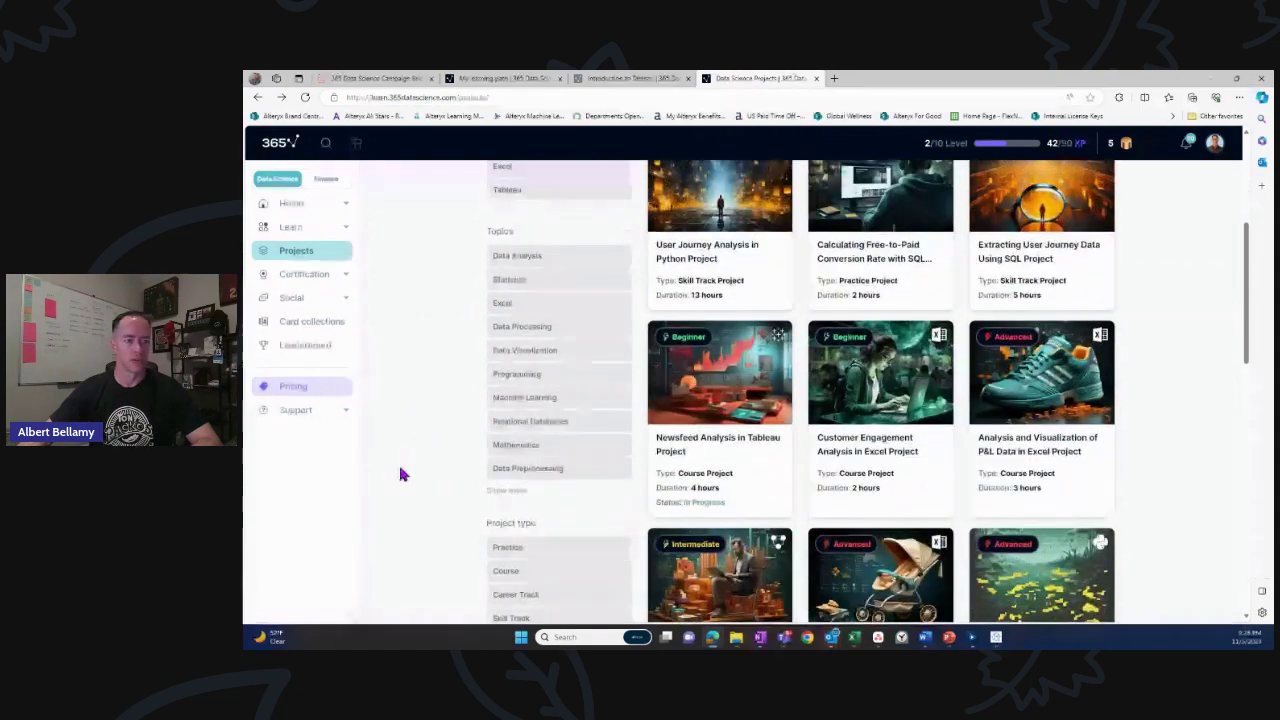
{"action": "scroll", "coordinate": [400, 474], "scroll_direction": "down", "scroll_amount": 4}
{"action": "scroll", "coordinate": [400, 474], "scroll_direction": "up", "scroll_amount": 5}
{"action": "scroll", "coordinate": [400, 400], "scroll_direction": "up", "scroll_amount": 3}
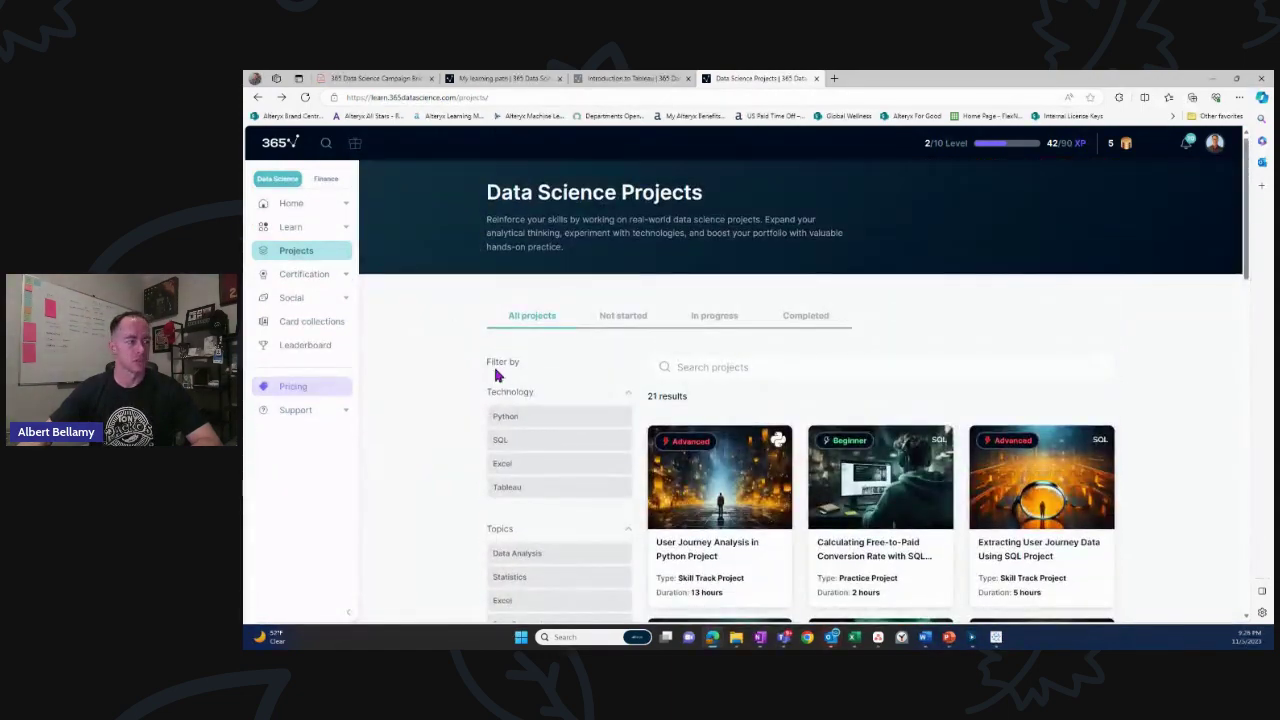
Filter the projects catalog by the Tableau technology, leaving five projects.
{"action": "left_click", "coordinate": [522, 490]}
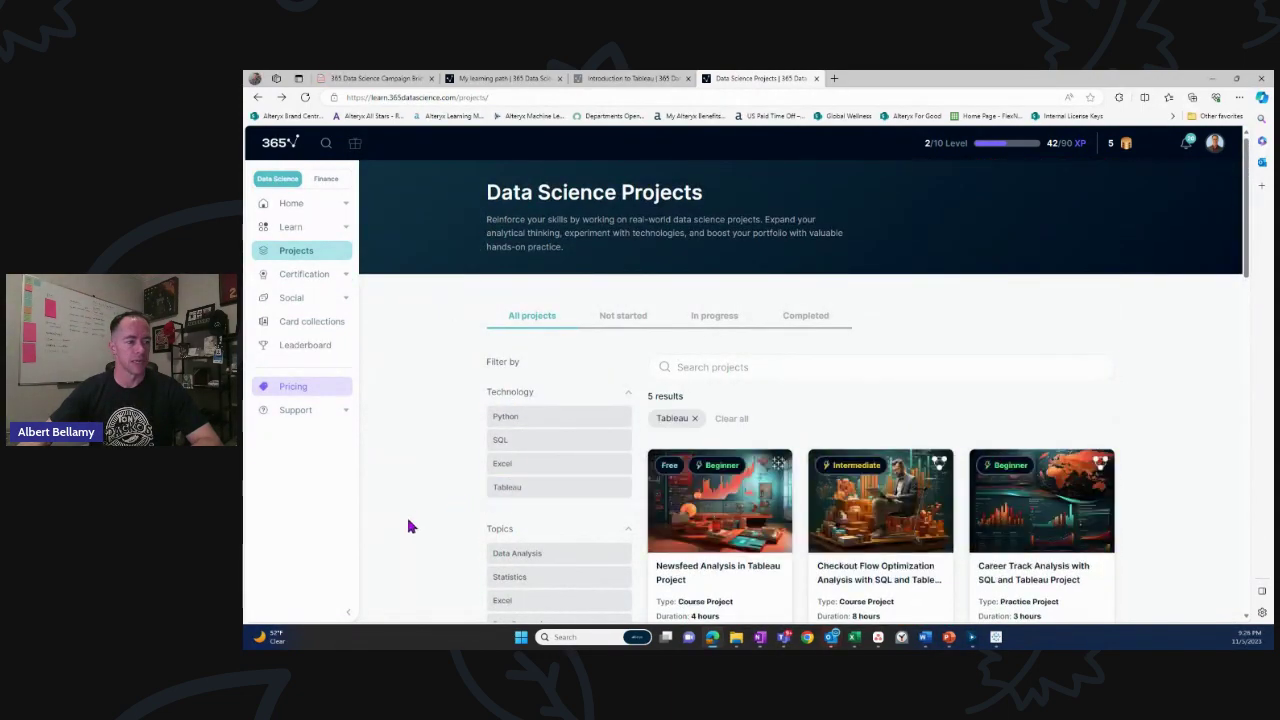
{"action": "scroll", "coordinate": [392, 489], "scroll_direction": "down", "scroll_amount": 2}
{"action": "scroll", "coordinate": [395, 500], "scroll_direction": "down", "scroll_amount": 1}
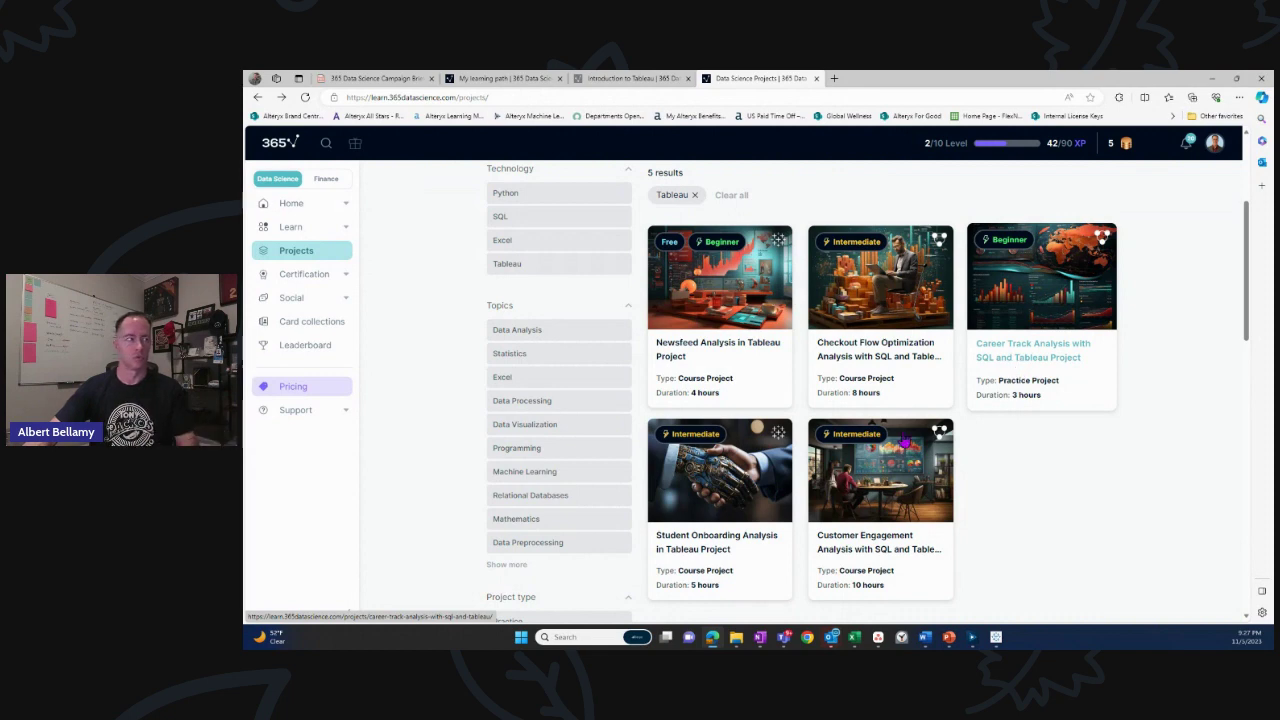
Open the Newsfeed Analysis in Tableau project past the login page and continue it.
{"action": "left_click", "coordinate": [716, 349]}
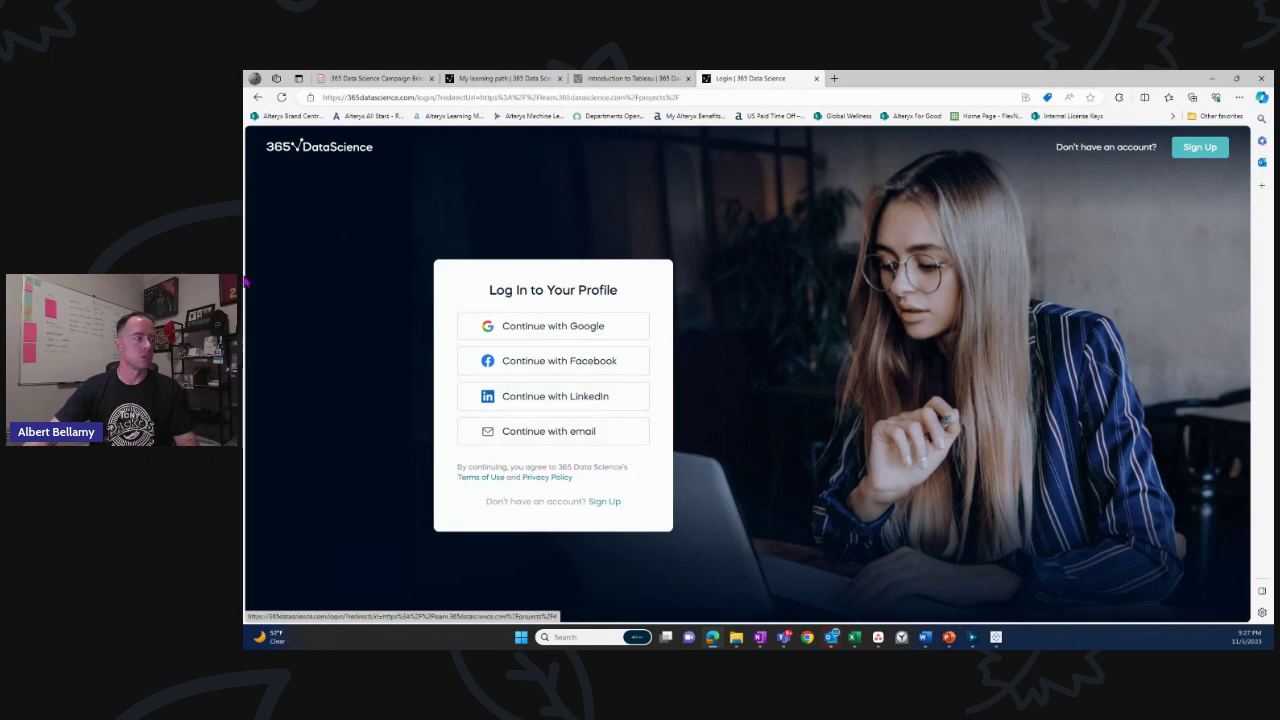
{"action": "left_click", "coordinate": [283, 97]}
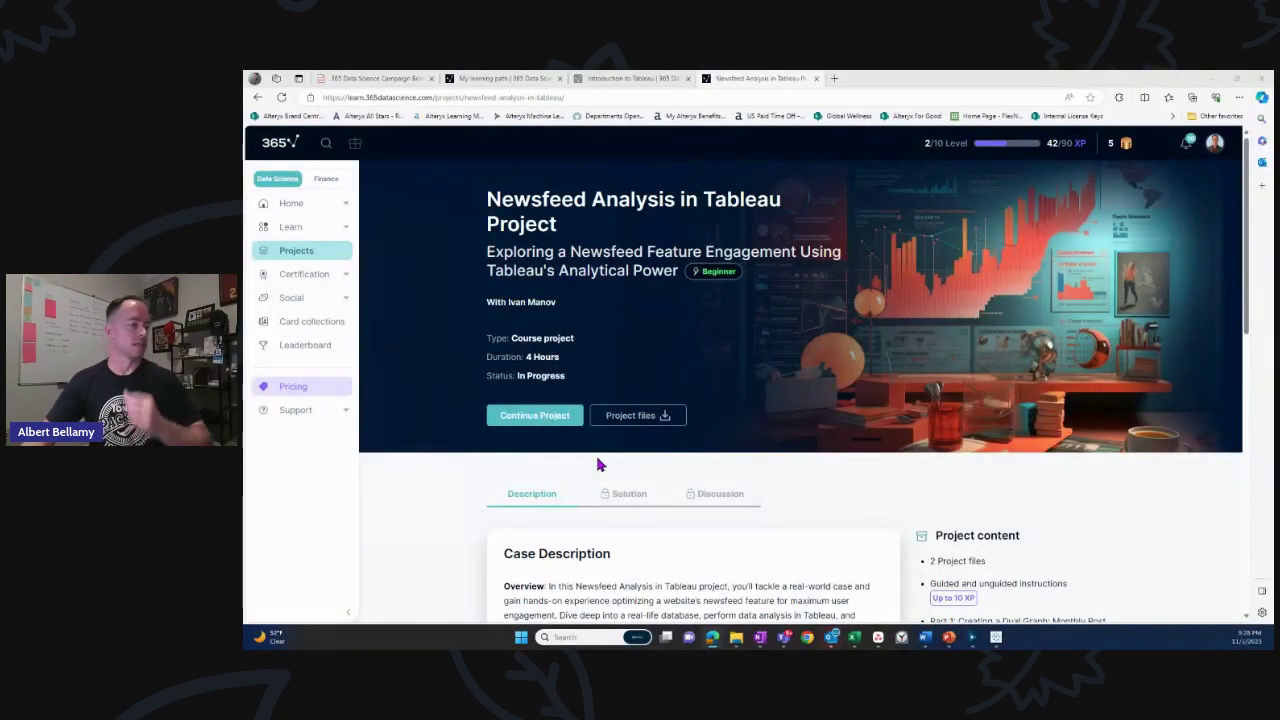
{"action": "scroll", "coordinate": [515, 455], "scroll_direction": "down", "scroll_amount": 1}
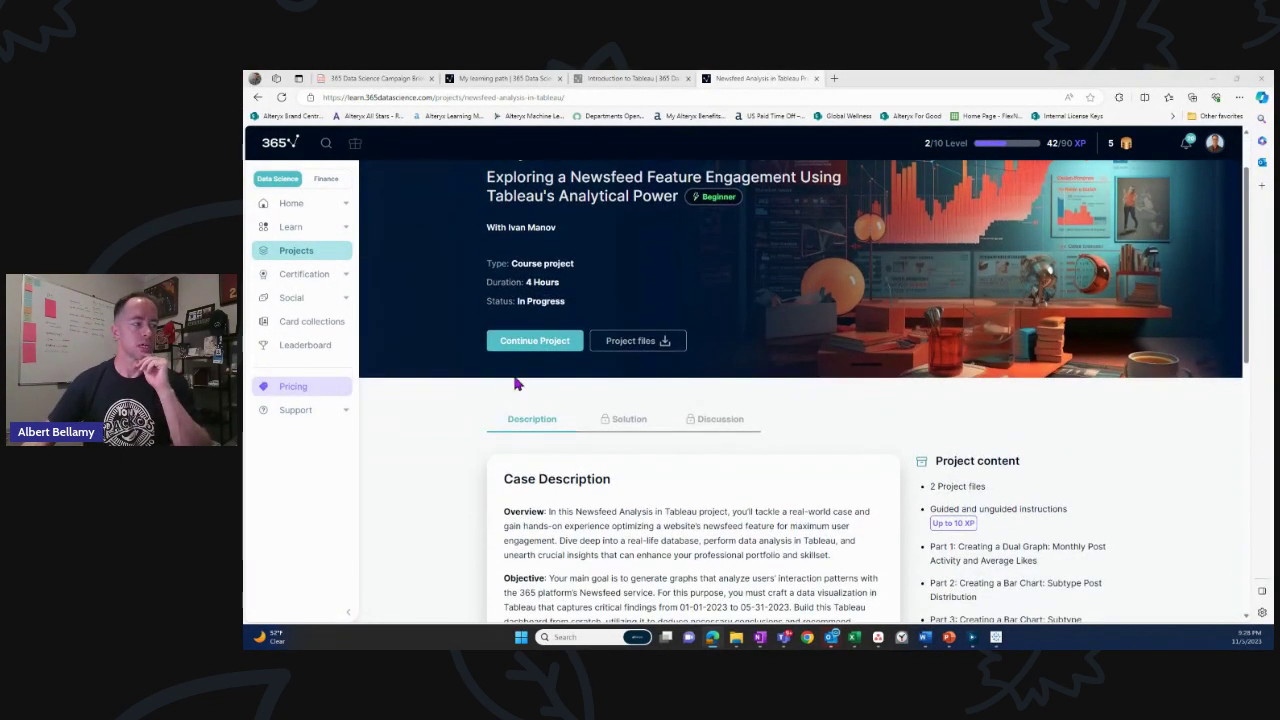
{"action": "left_click", "coordinate": [534, 341]}
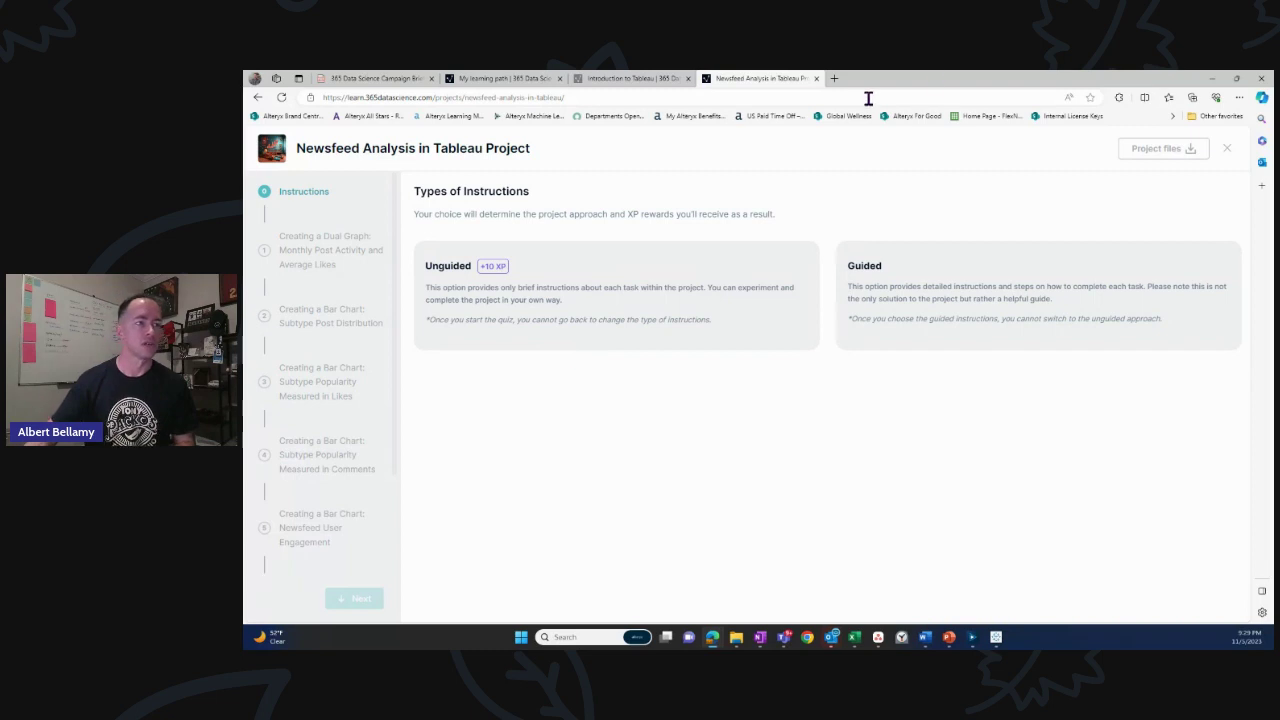
Close the Newsfeed Analysis project tab and go back to the My learning path tab.
{"action": "left_click", "coordinate": [816, 78]}
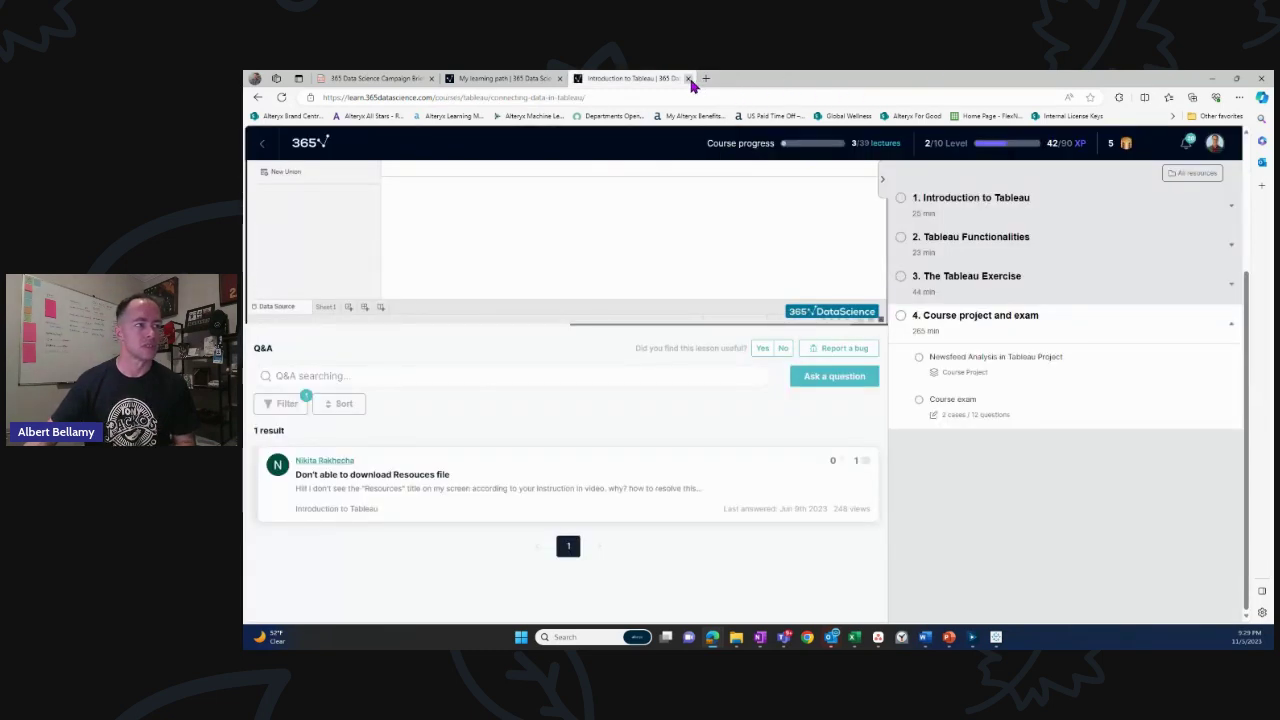
{"action": "left_click", "coordinate": [500, 78]}
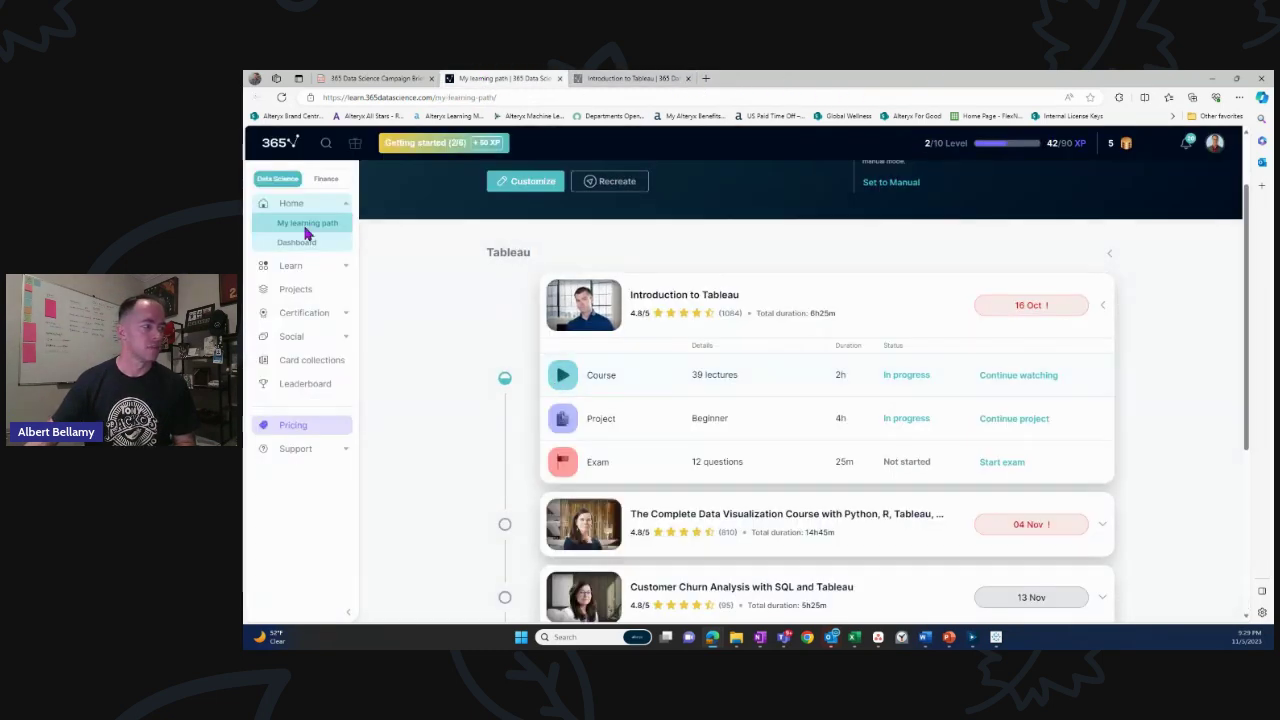